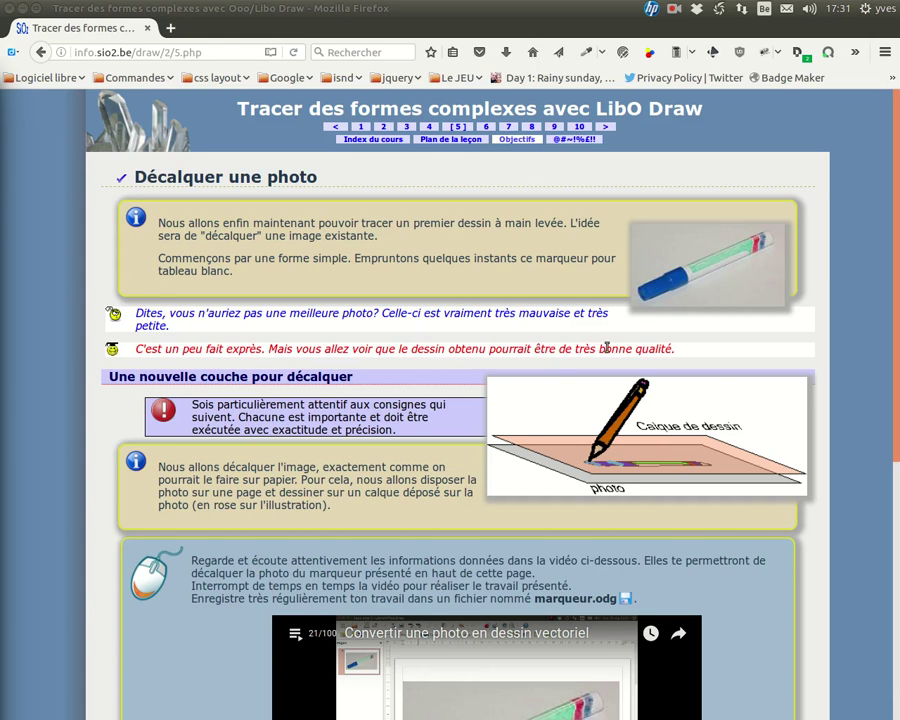
- Copy the whiteboard marker photo from the lesson page "Décalquer une photo"
right_click(656, 251)
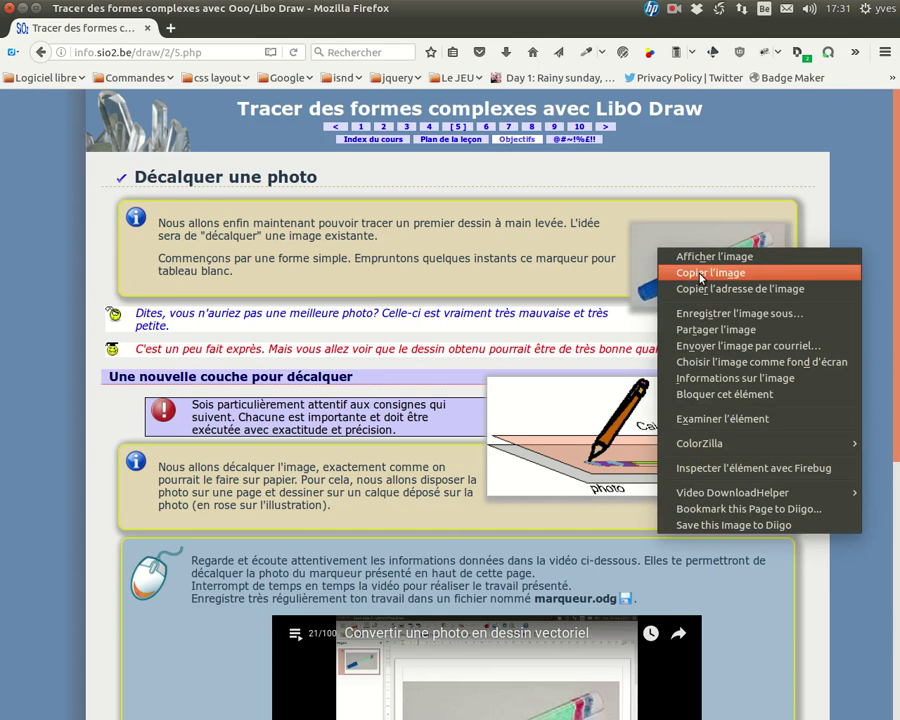
click(700, 274)
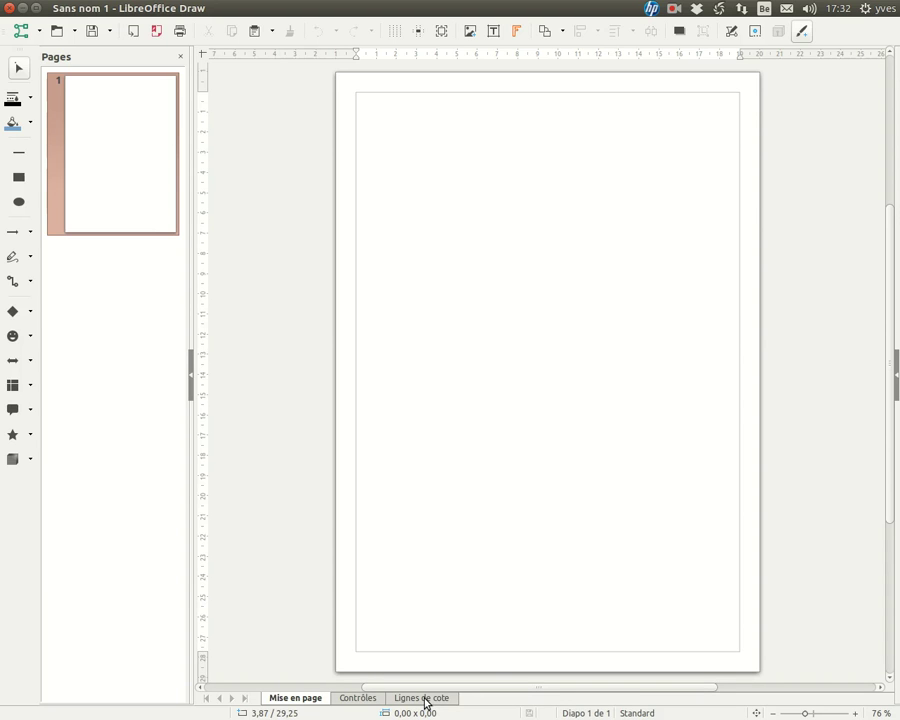
- Switch to the blank LibreOffice Draw document and insert a new layer named Photo
right_click(426, 700)
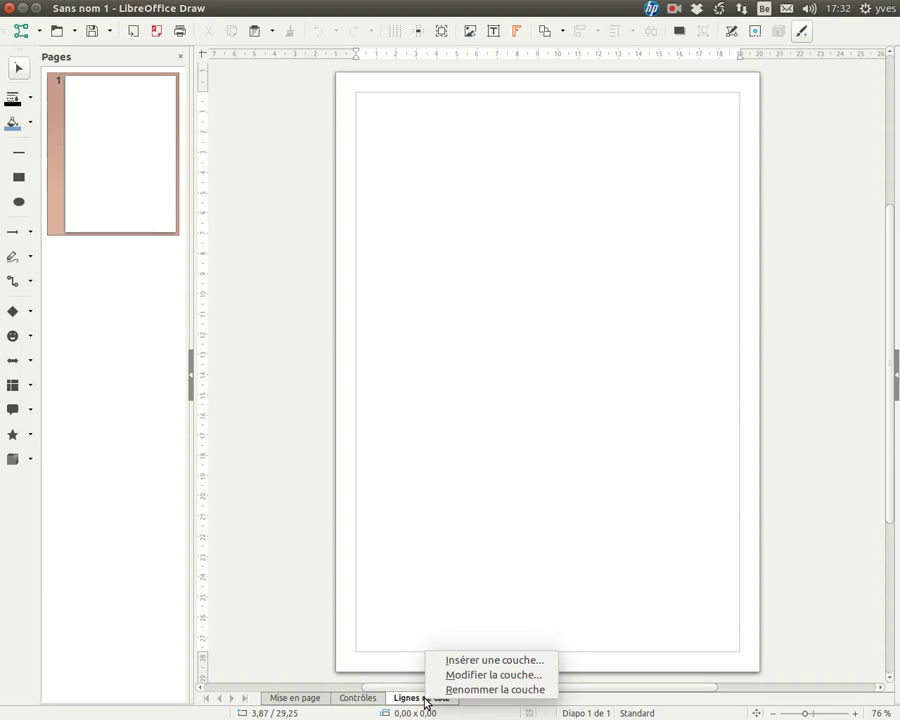
click(468, 661)
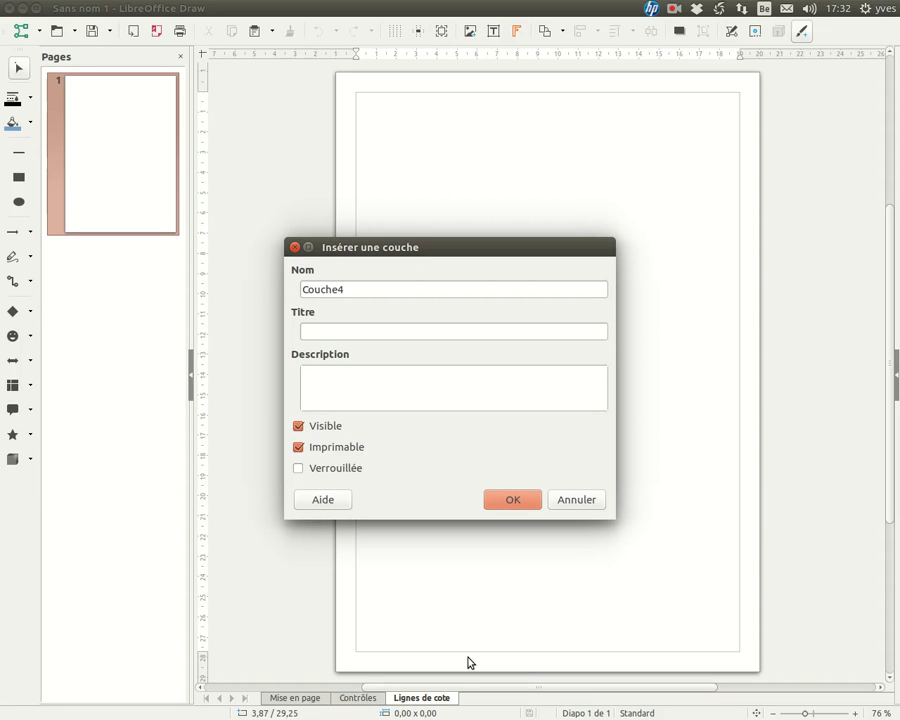
key(ctrl+a)
text(Photo)
click(505, 505)
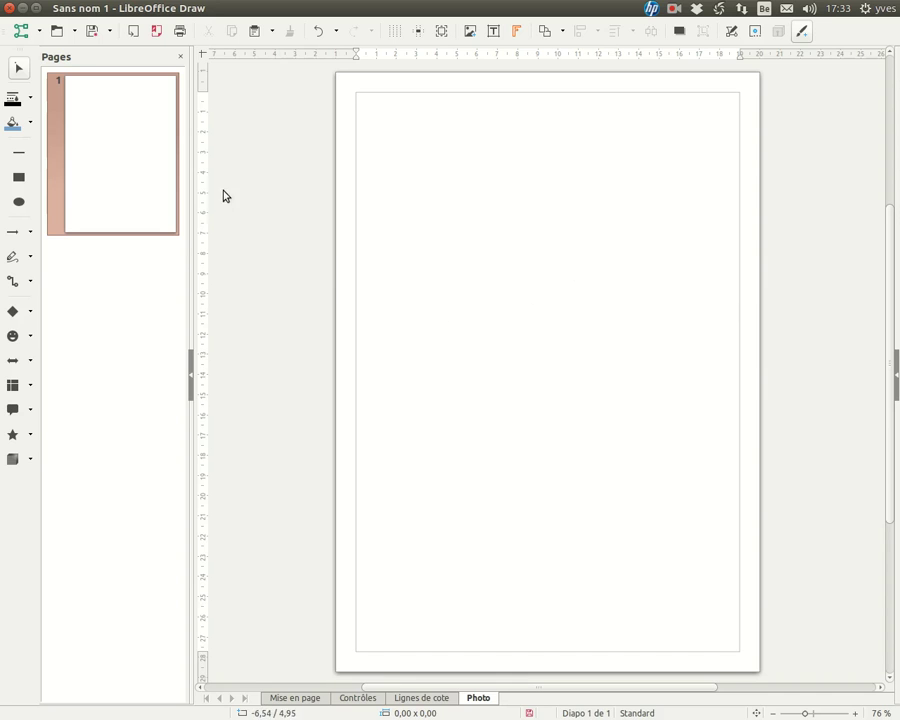
- Set the A4 page orientation to landscape (Paysage)
mouse_move(259, 7)
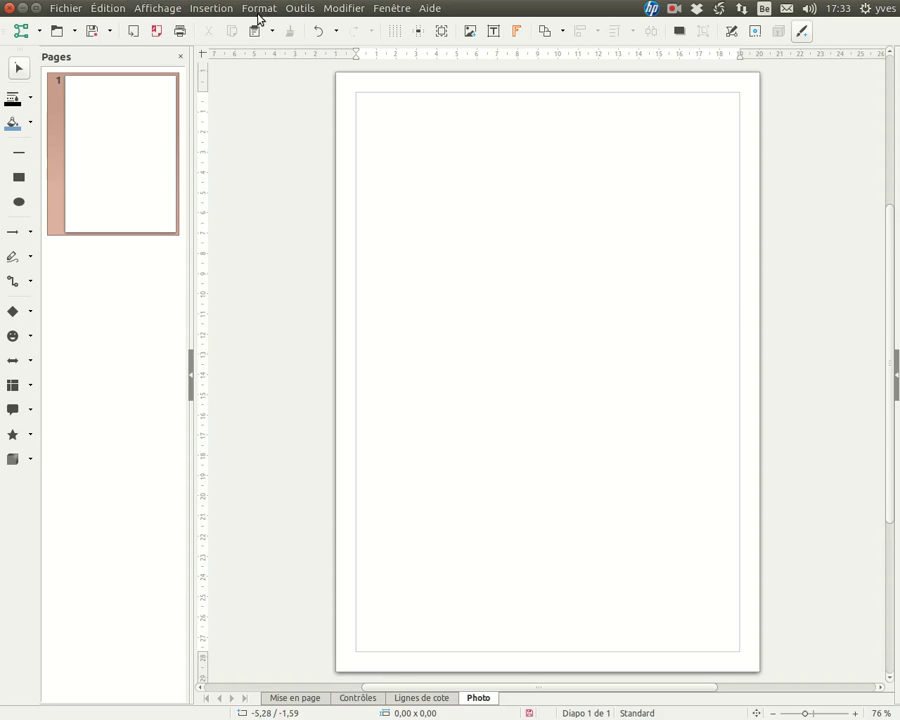
click(264, 9)
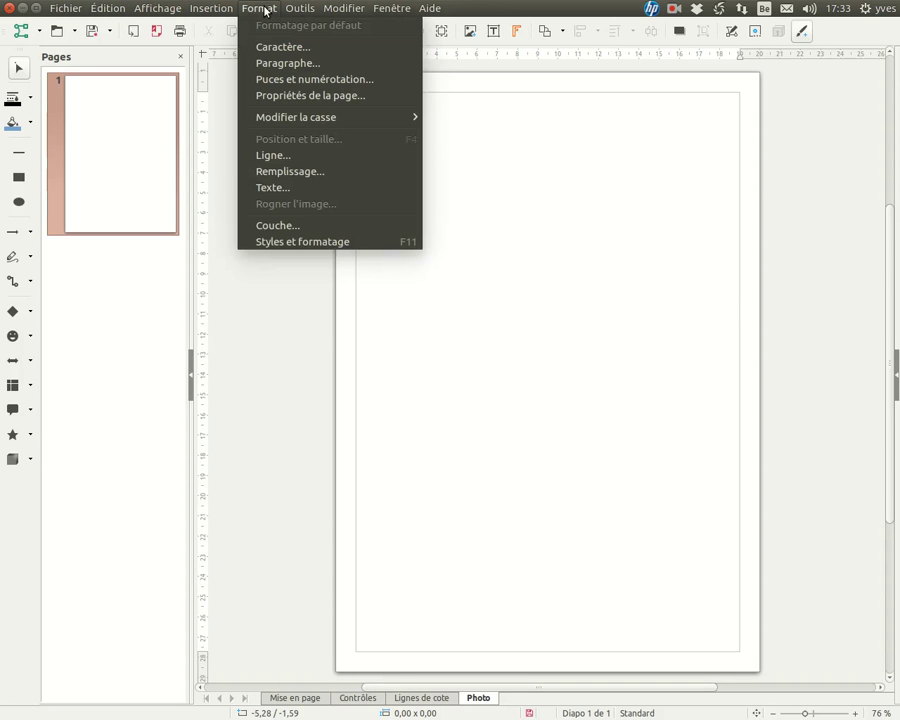
click(307, 96)
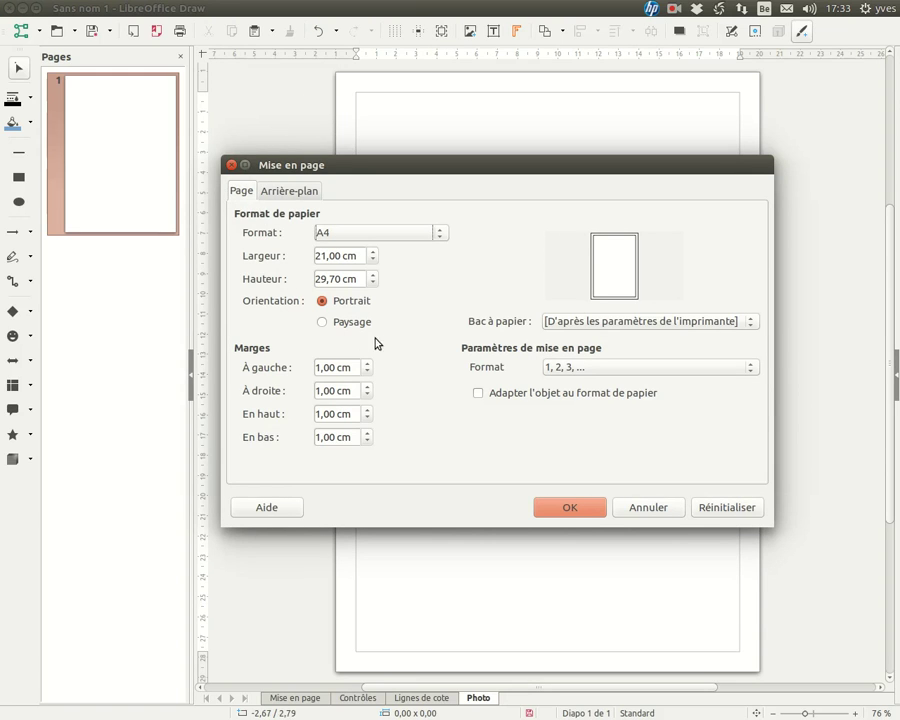
click(322, 322)
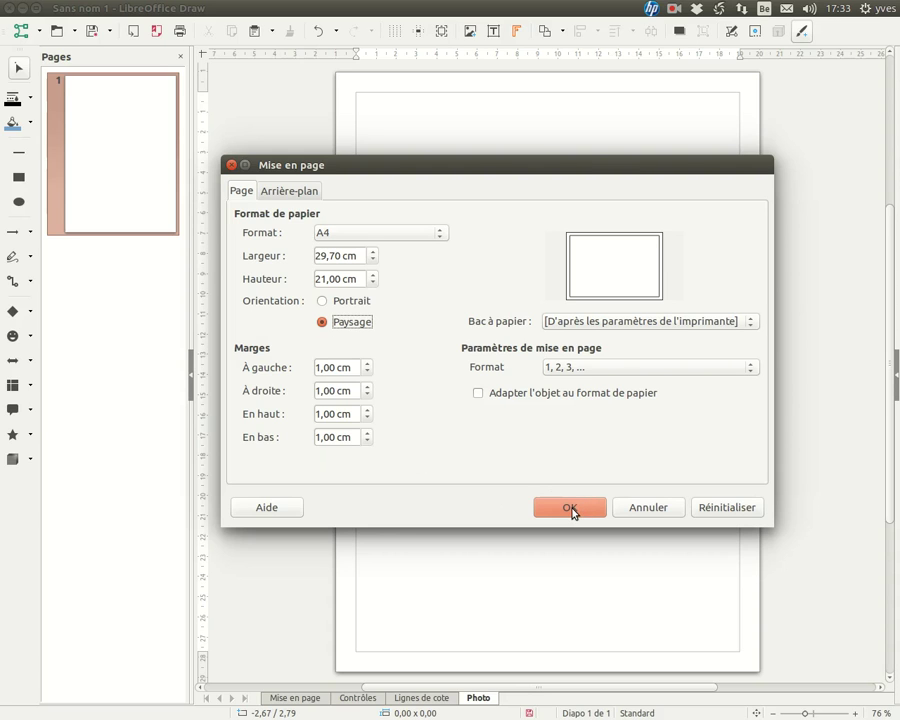
click(575, 509)
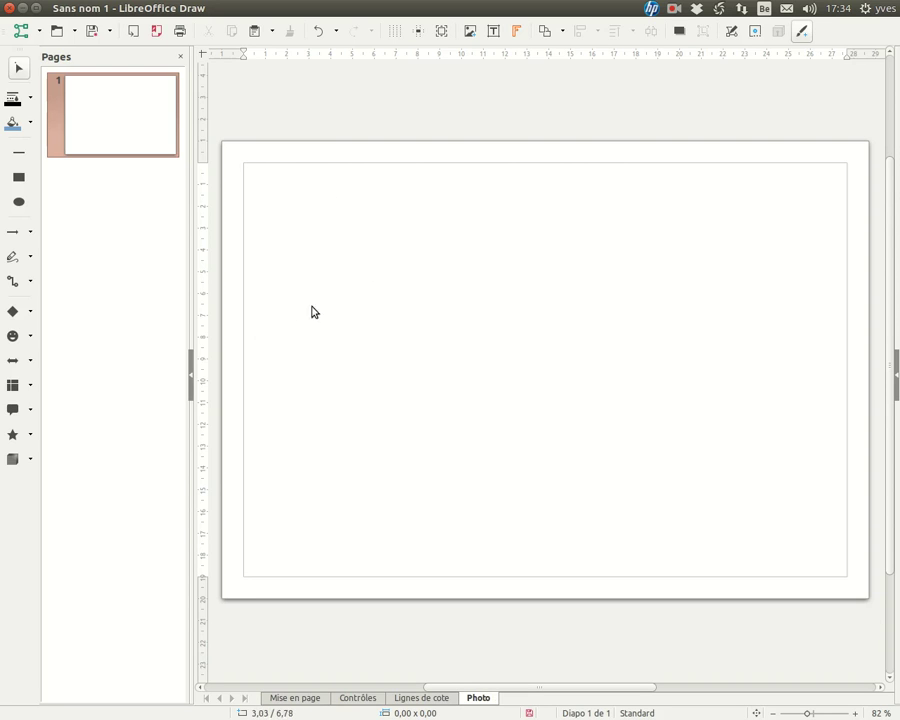
- Paste the copied marker photo on the Photo layer and enlarge it to about 28 × 15.1 cm, spanning the page width
right_click(259, 180)
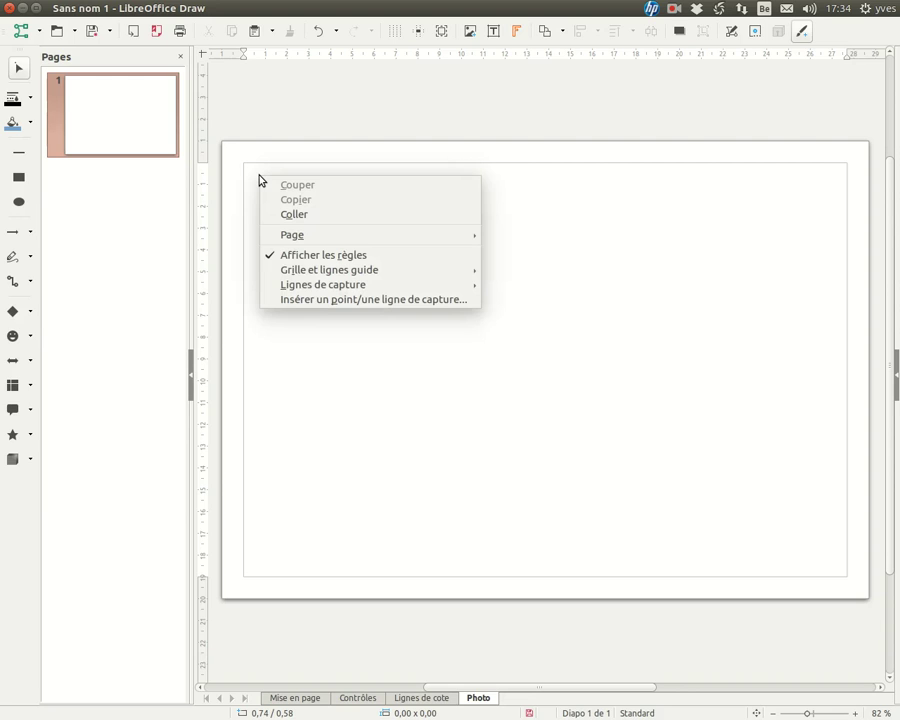
click(300, 215)
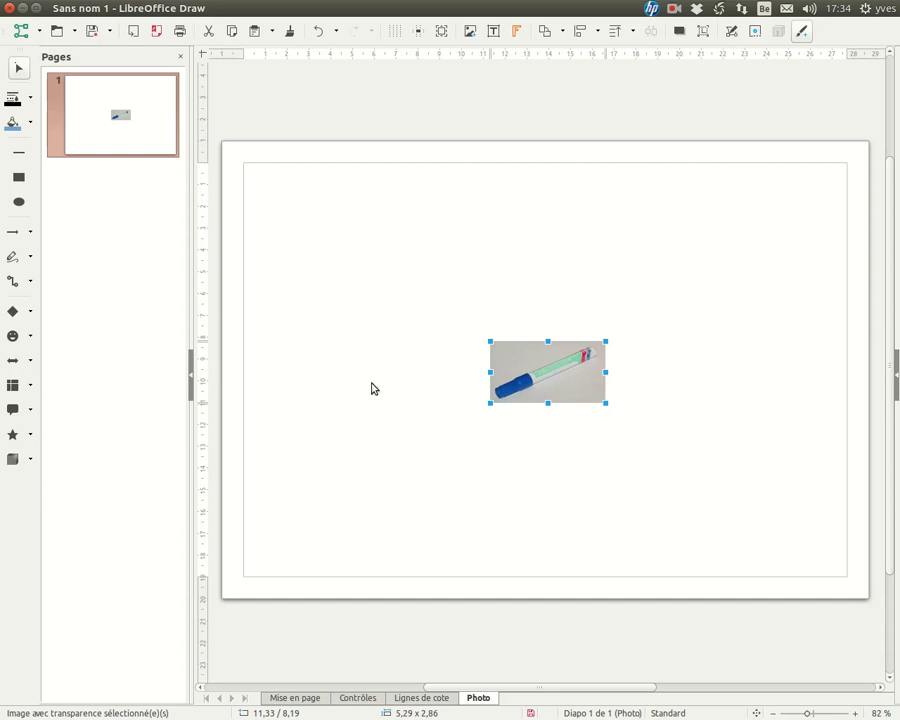
drag(558, 383, 640, 485)
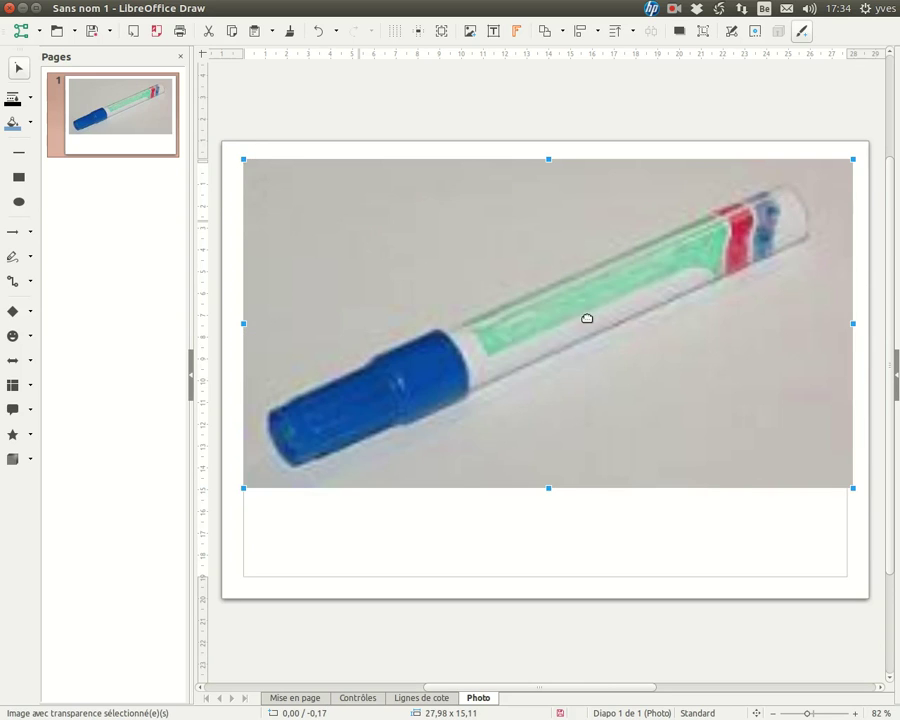
- Move the marker photo down to about 1.9 cm below the upper margin, aligned with the left margin, and deselect it
drag(585, 390, 589, 458)
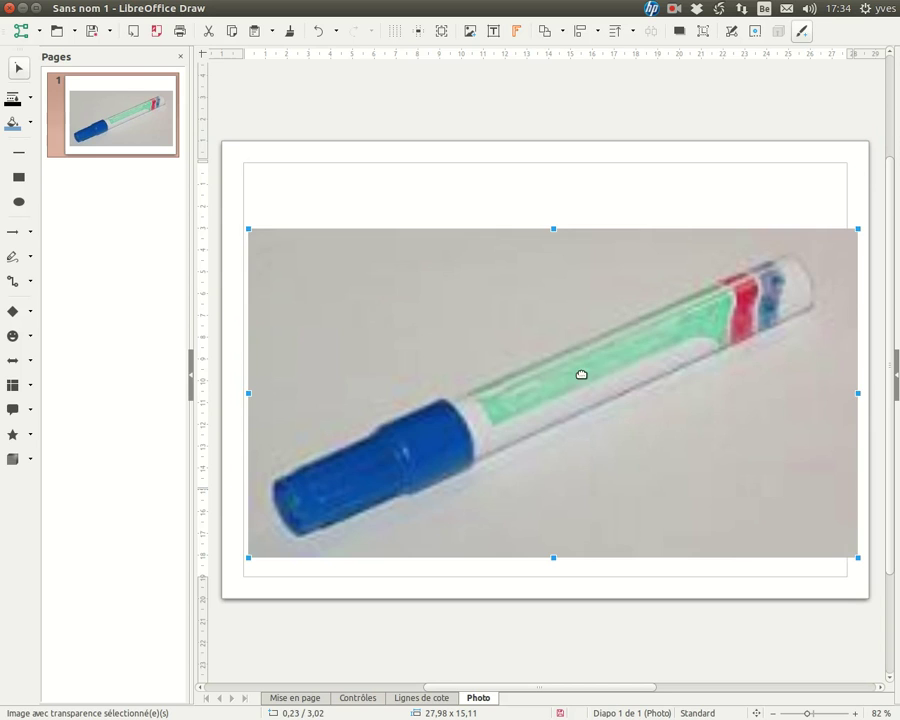
drag(587, 400, 584, 376)
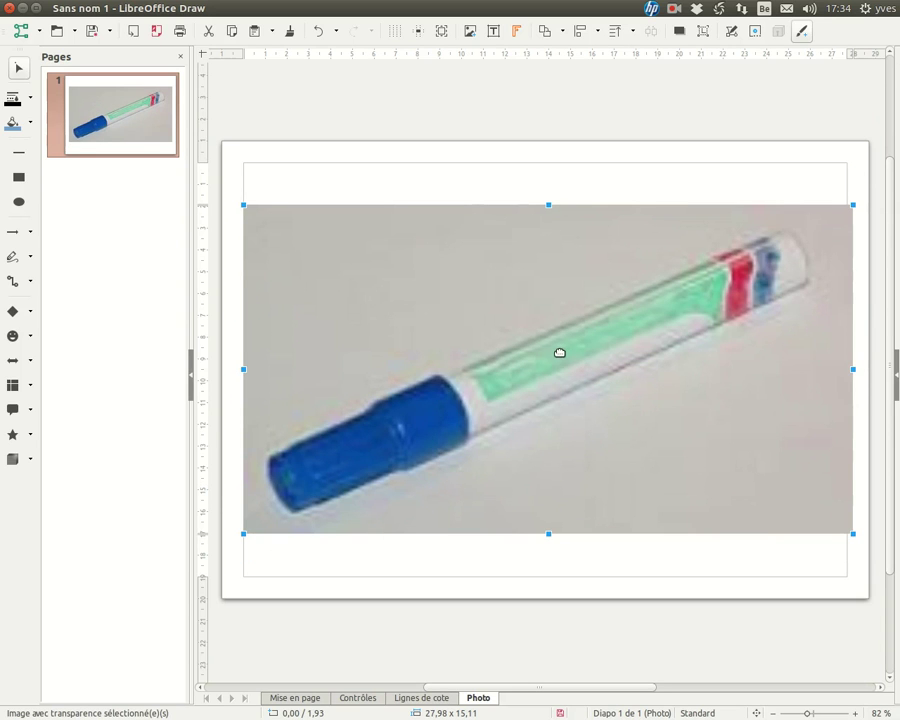
click(513, 546)
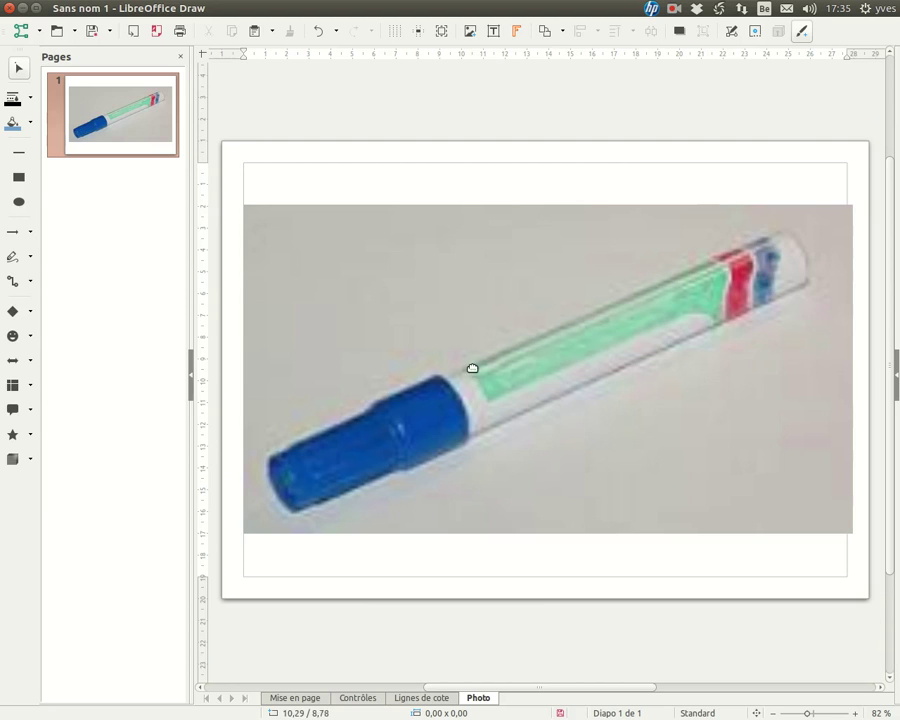
- Lock the Photo layer by enabling its Verrouillée option
right_click(478, 700)
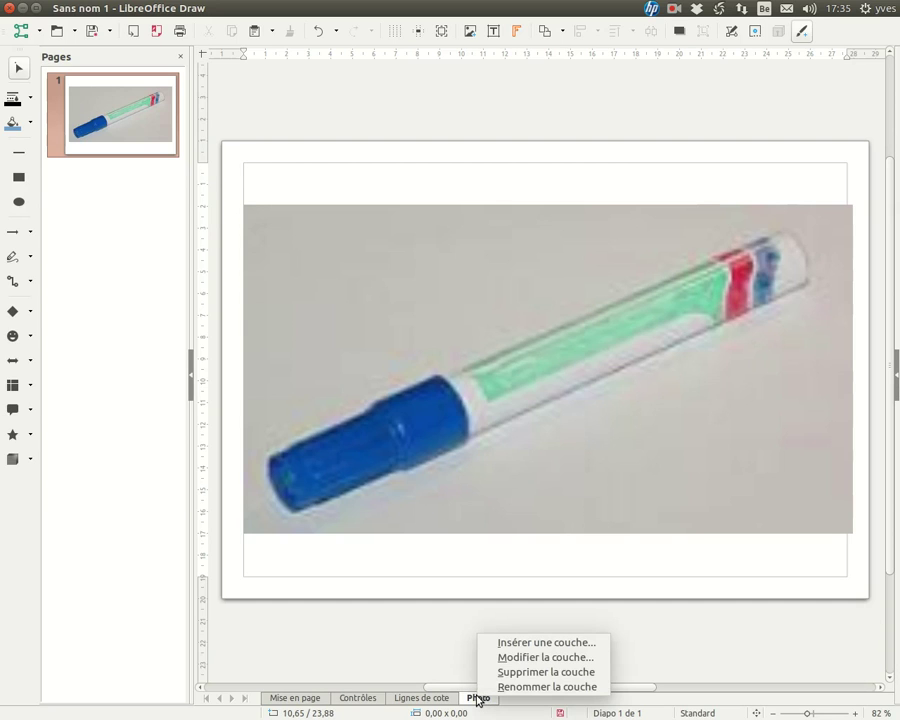
click(521, 658)
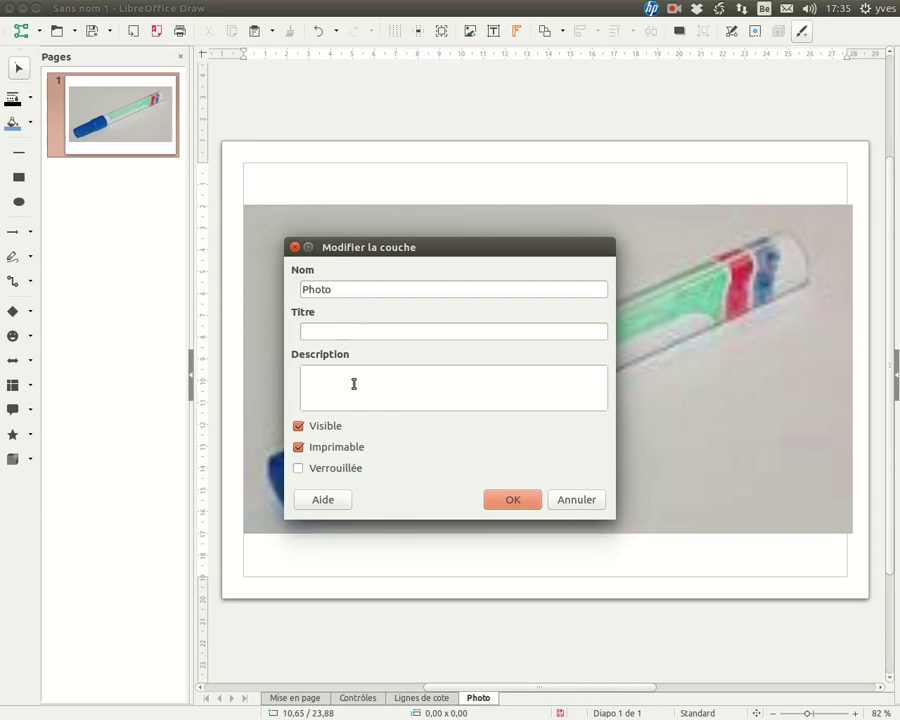
click(298, 469)
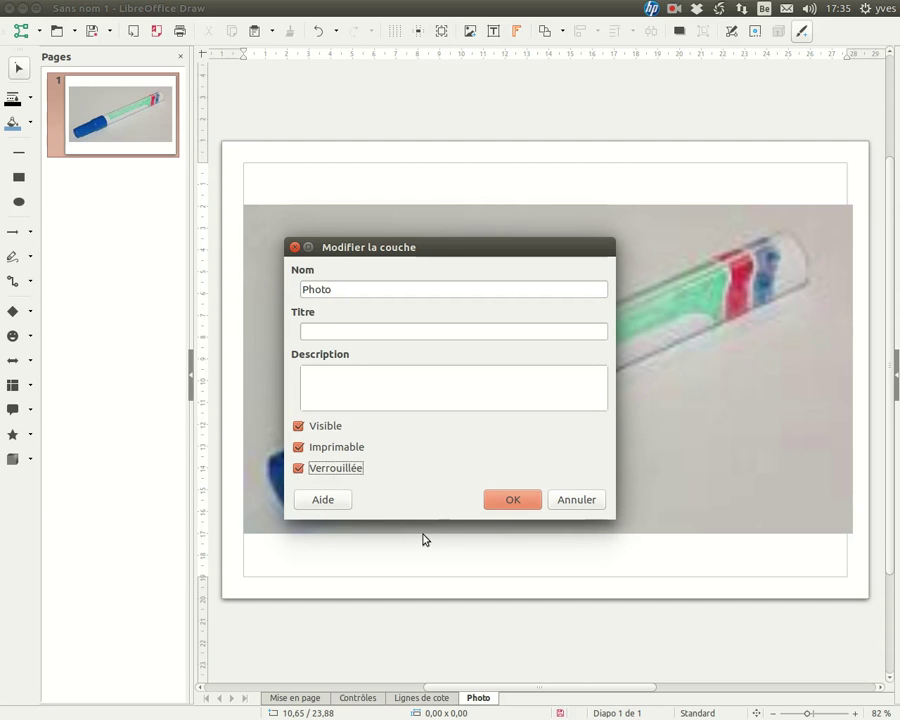
click(514, 497)
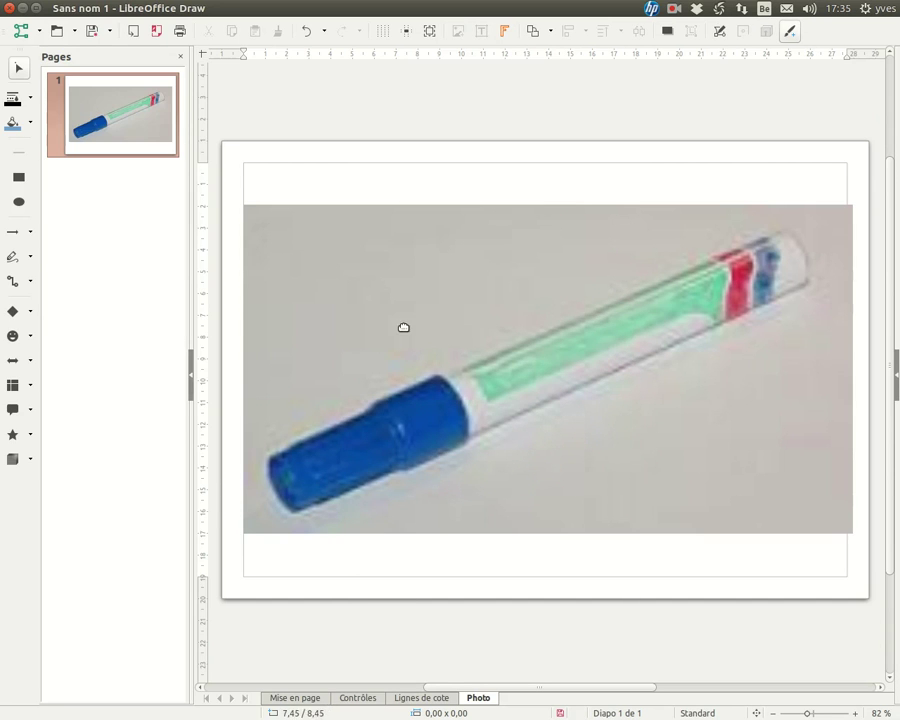
- Try to move the marker photo on the locked Photo layer, and check whether the curve and polygon tools are available there
drag(456, 452, 545, 263)
drag(364, 477, 546, 286)
drag(454, 501, 646, 258)
drag(780, 338, 600, 300)
drag(416, 252, 540, 348)
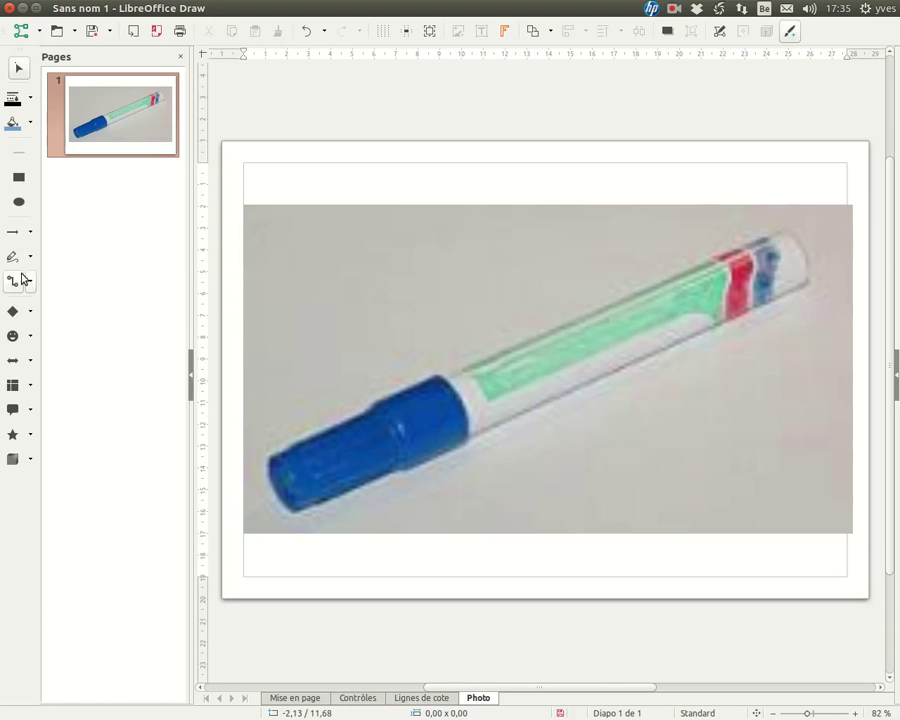
drag(430, 245, 448, 380)
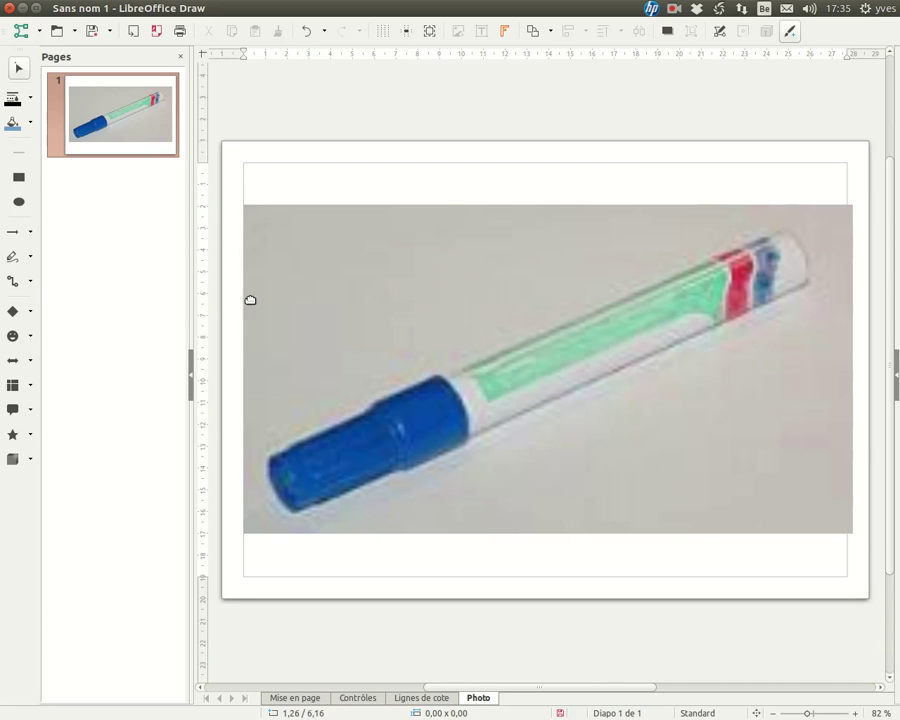
click(29, 257)
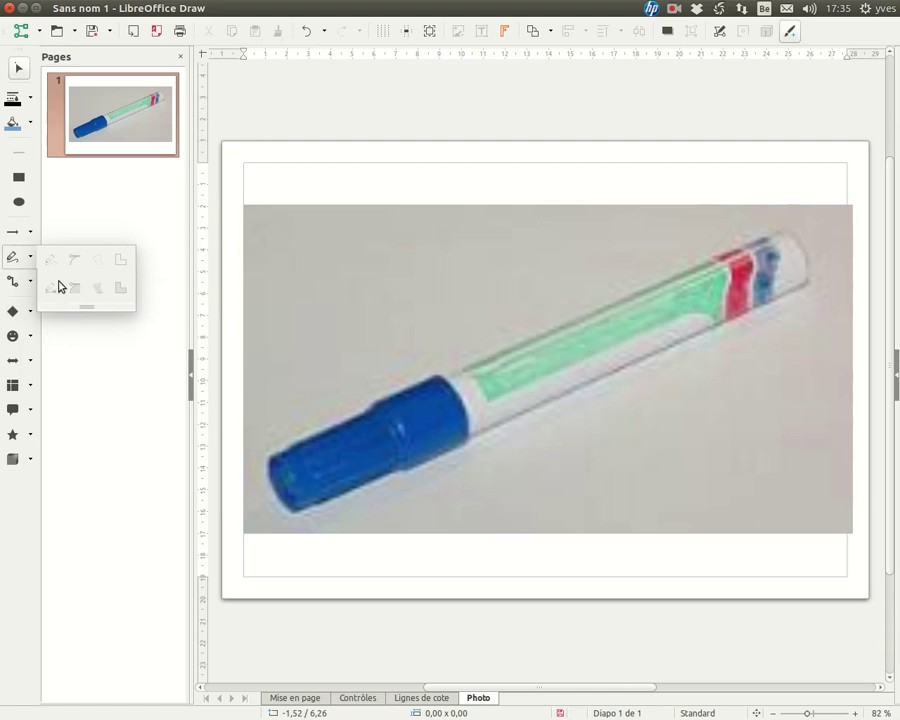
click(112, 389)
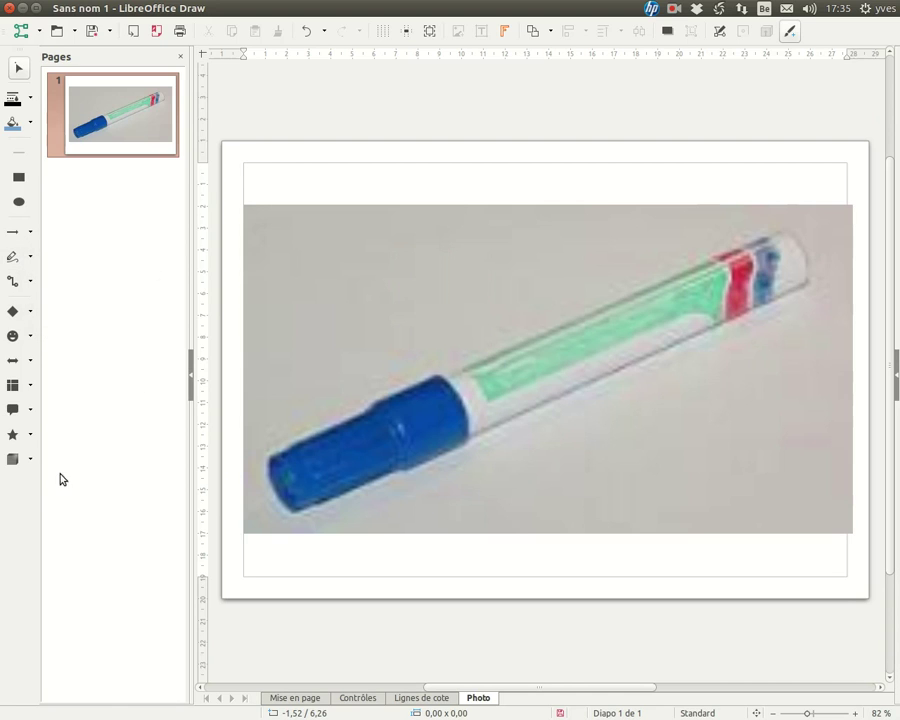
- Draw a polyline segment about 9 cm long on the Mise en page layer, from above the photo down over its background
click(295, 699)
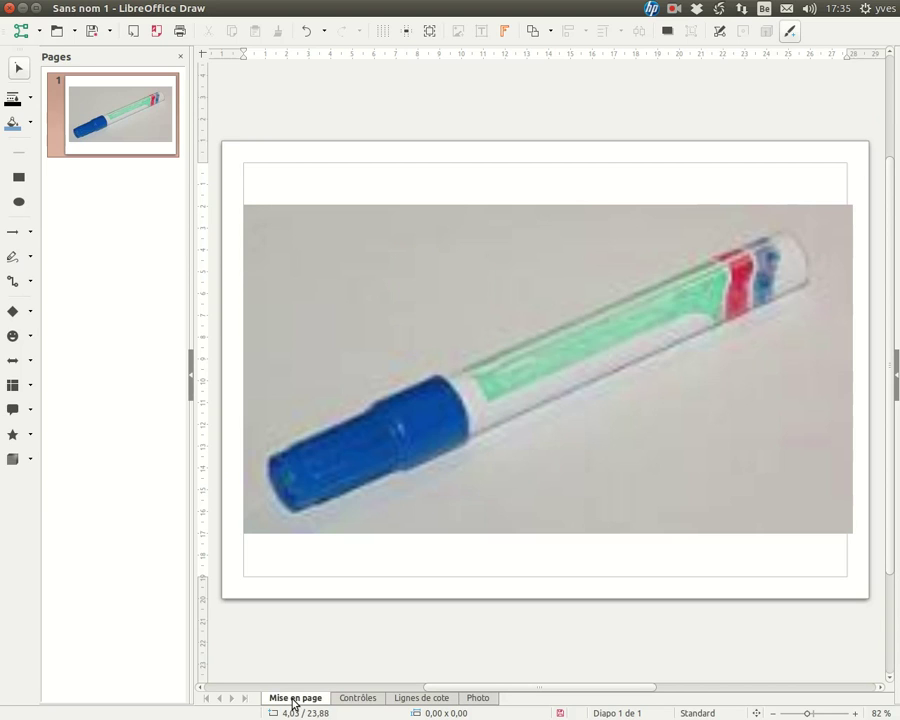
click(31, 259)
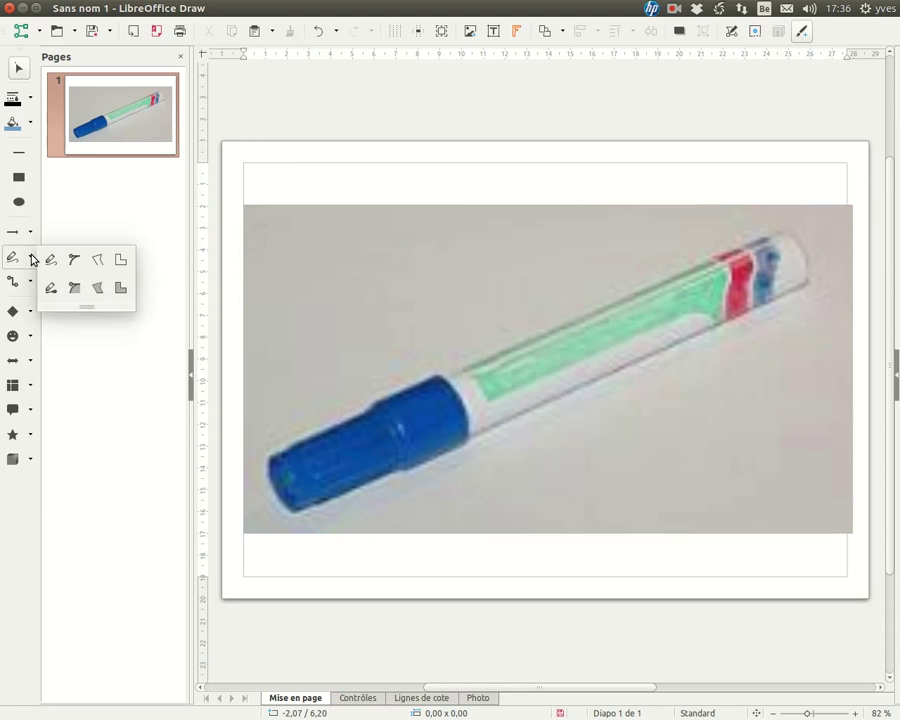
click(99, 261)
drag(295, 173, 469, 264)
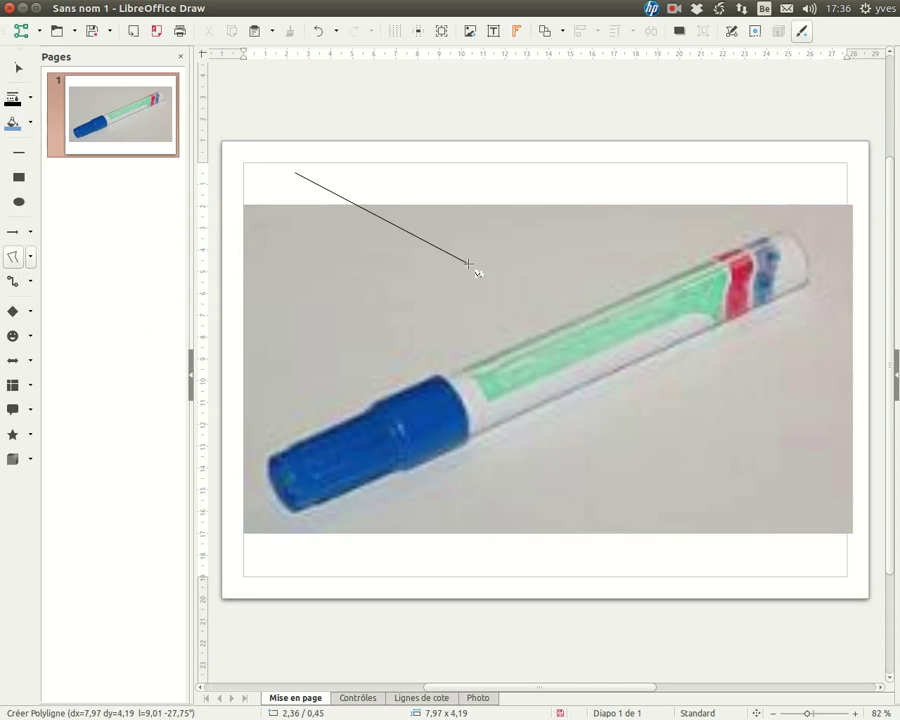